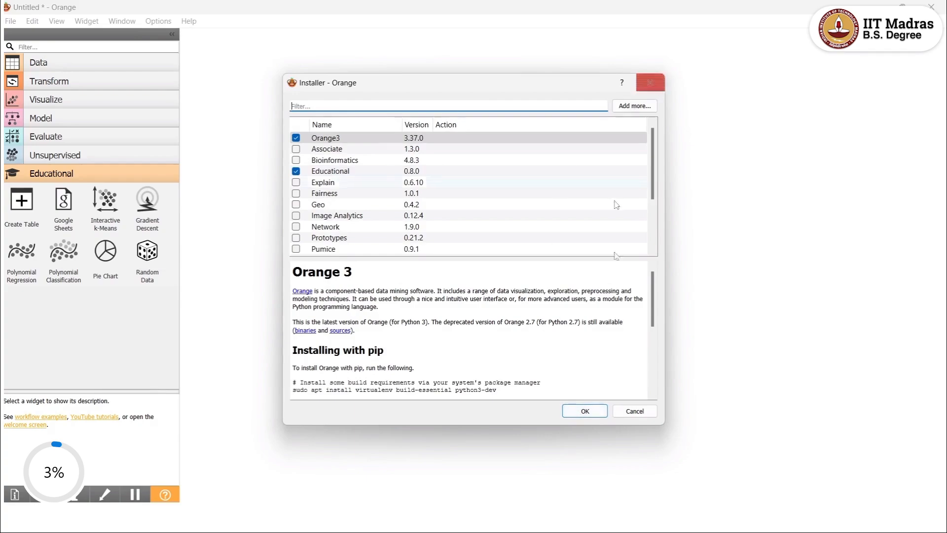
# Accept the add-on selection with Educational enabled and add a Paint Data widget to the empty canvas.
pyautogui.click(584, 413)
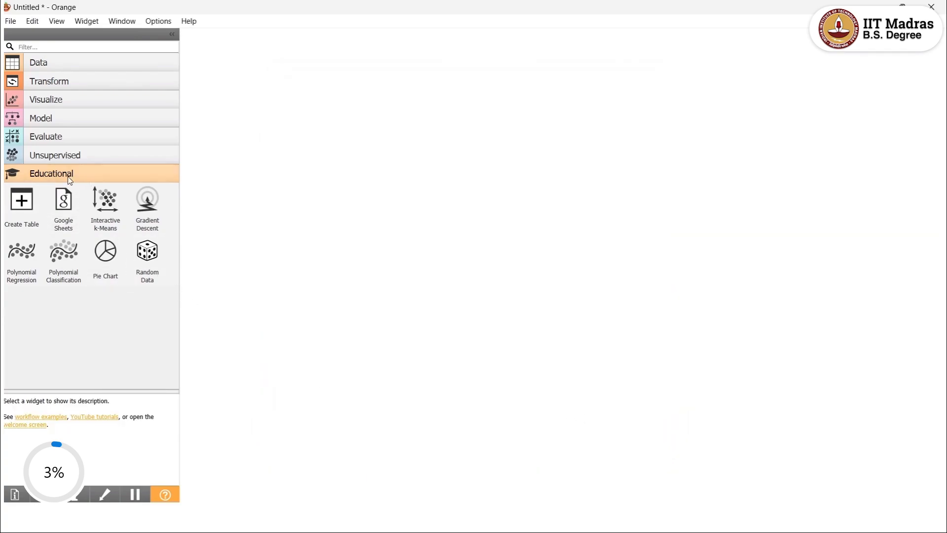
pyautogui.click(104, 179)
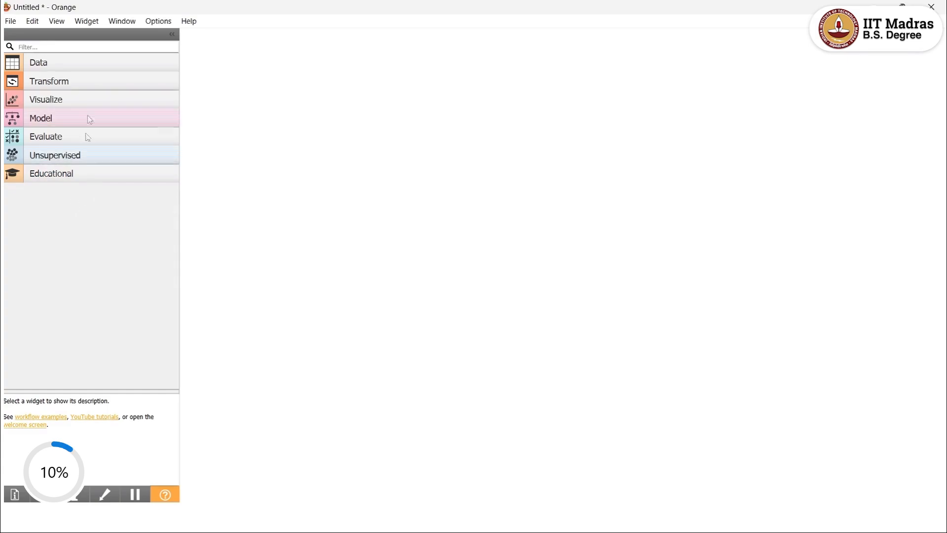
pyautogui.click(88, 63)
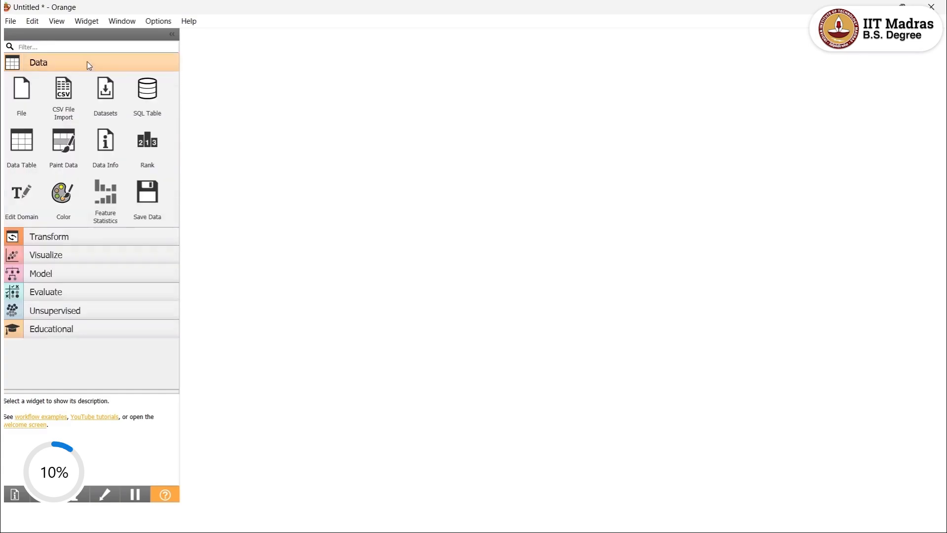
pyautogui.click(66, 150)
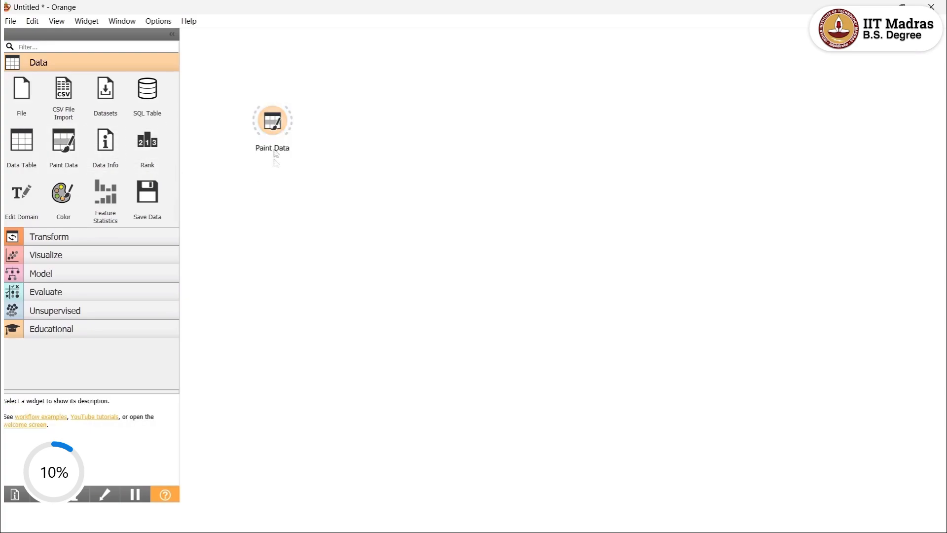
# Paint three separate C1 point clusters in Paint Data around (0.17, 0.4), (0.35, 0.8) and (0.55, 0.5), and close the widget.
pyautogui.click(274, 126)
pyautogui.doubleClick(274, 126)
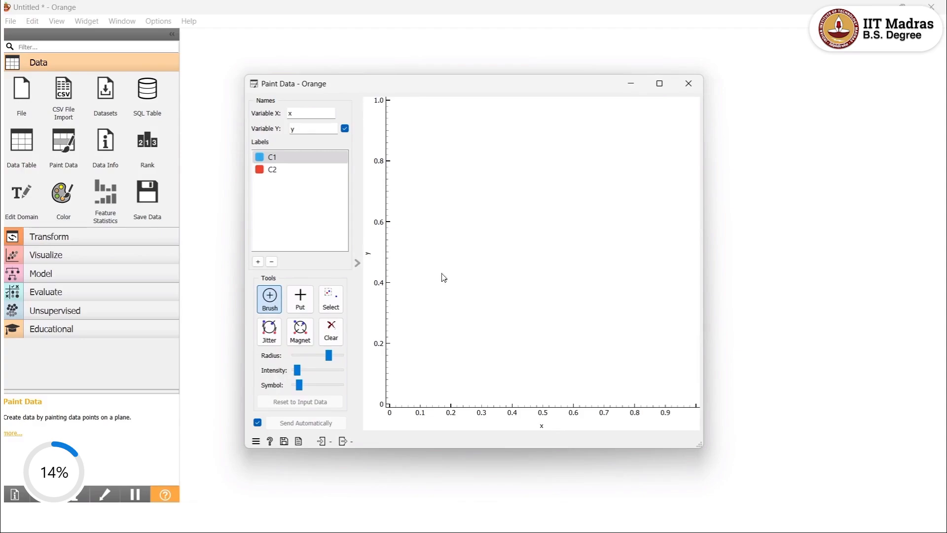
pyautogui.moveTo(445, 278)
pyautogui.mouseDown()
pyautogui.moveTo(429, 285)
pyautogui.moveTo(444, 285)
pyautogui.moveTo(434, 284)
pyautogui.moveTo(449, 299)
pyautogui.mouseUp()
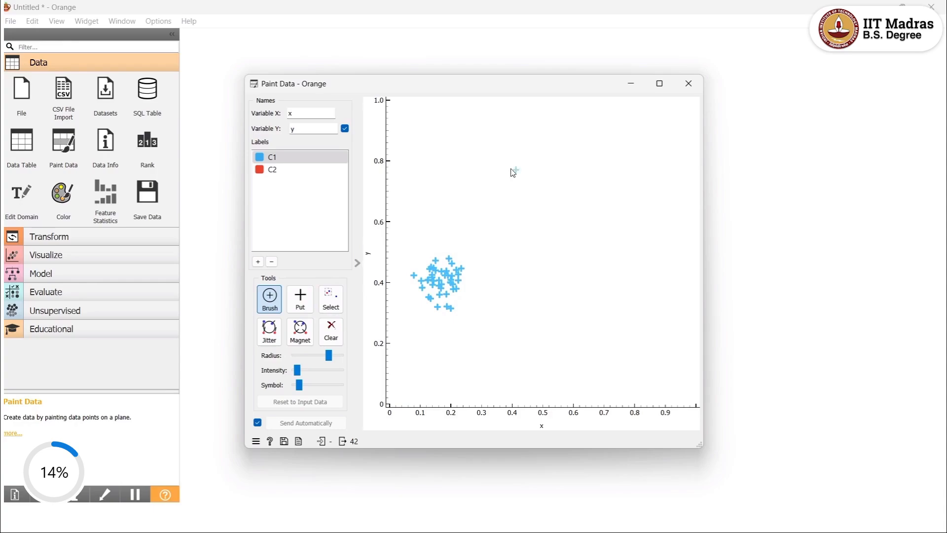
pyautogui.moveTo(513, 172)
pyautogui.mouseDown()
pyautogui.moveTo(503, 159)
pyautogui.moveTo(488, 173)
pyautogui.moveTo(509, 162)
pyautogui.mouseUp()
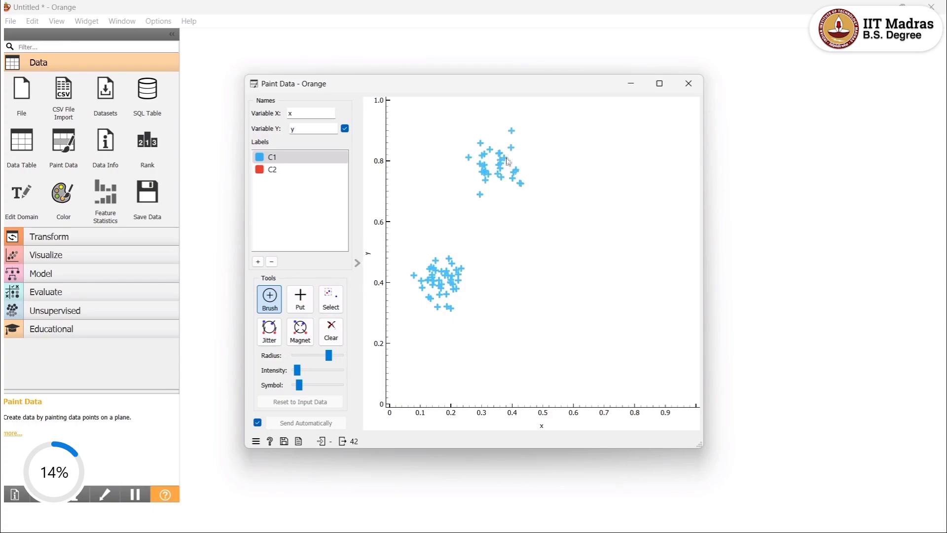
pyautogui.moveTo(568, 271)
pyautogui.mouseDown()
pyautogui.moveTo(572, 259)
pyautogui.moveTo(548, 271)
pyautogui.moveTo(564, 257)
pyautogui.moveTo(555, 267)
pyautogui.mouseUp()
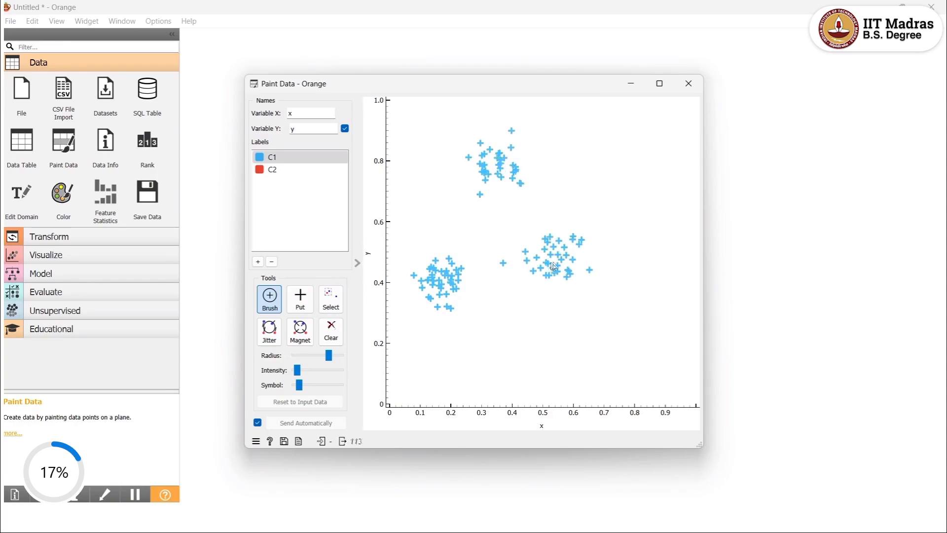
pyautogui.click(686, 89)
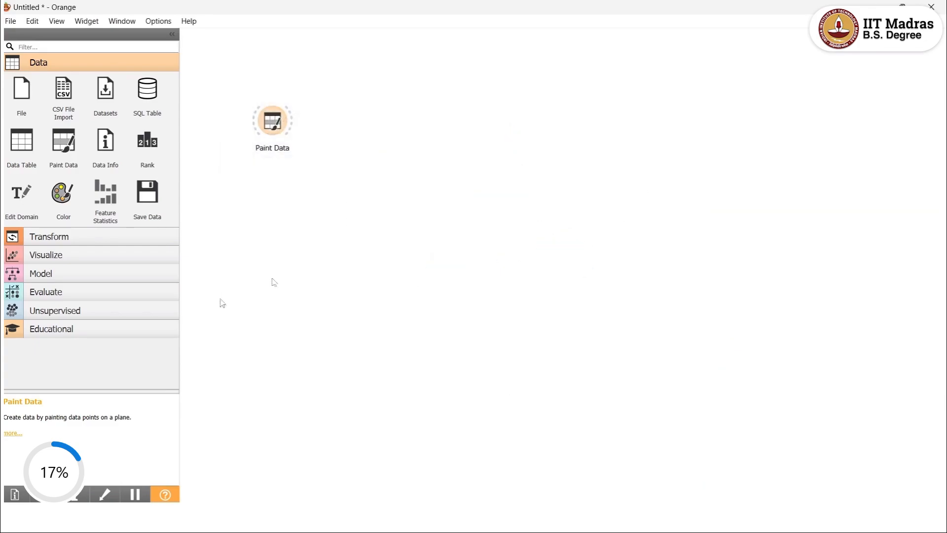
# Add the Educational add-on's Interactive k-Means widget and connect Paint Data's output to it.
pyautogui.click(116, 334)
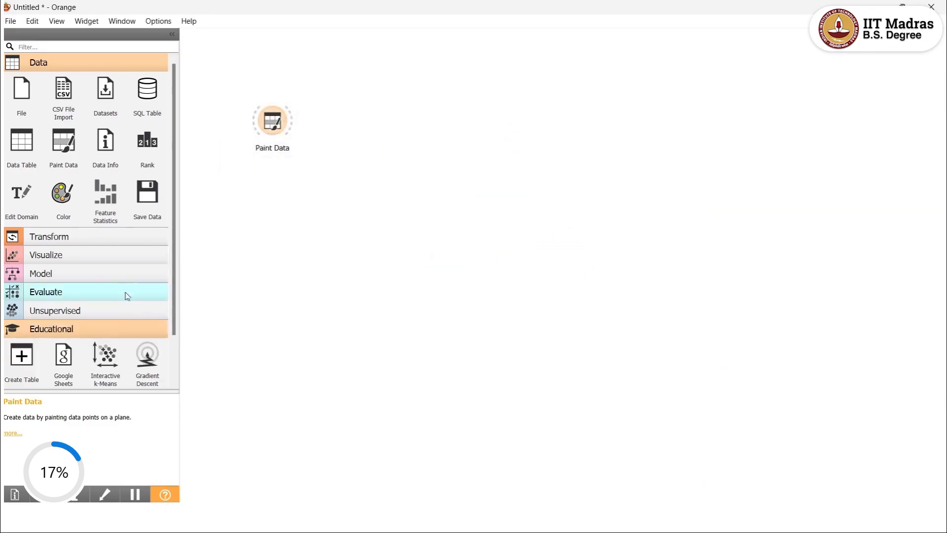
pyautogui.scroll(-1, 125, 296)
pyautogui.click(113, 326)
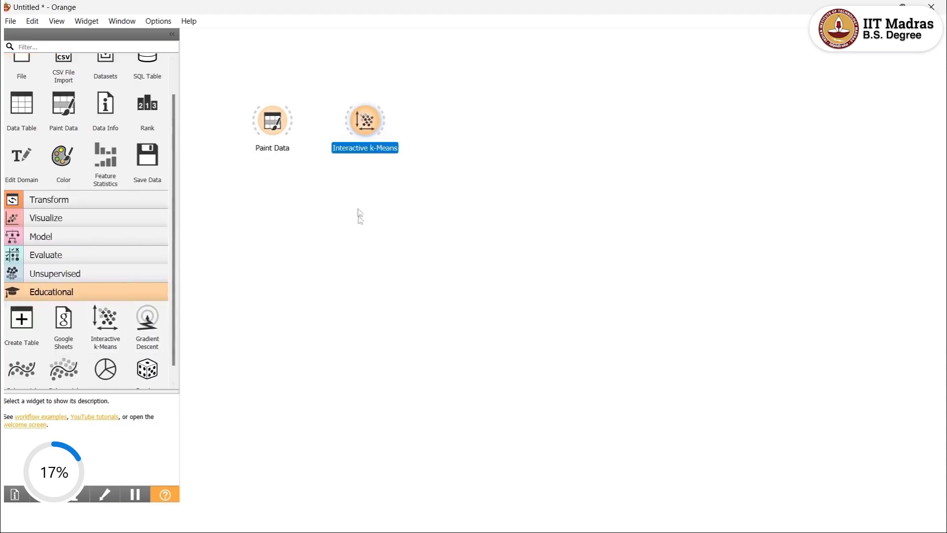
pyautogui.moveTo(296, 123); pyautogui.dragTo(347, 124)
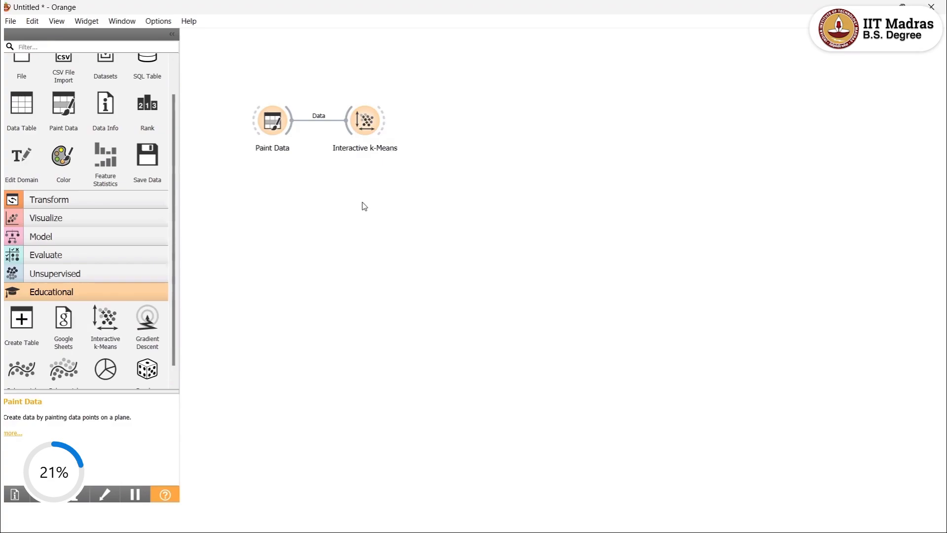
# Open Interactive k-Means and Paint Data and arrange their windows side by side.
pyautogui.click(133, 274)
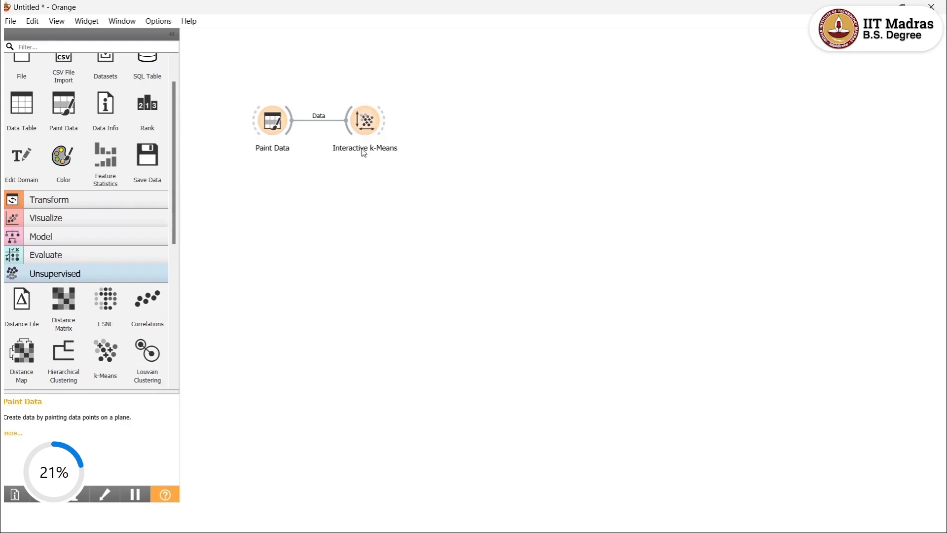
pyautogui.doubleClick(366, 127)
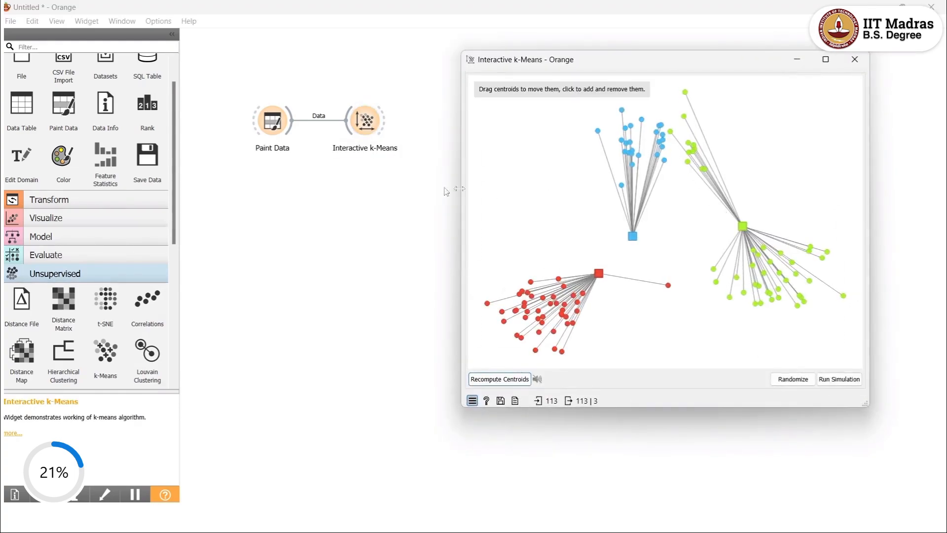
pyautogui.doubleClick(273, 121)
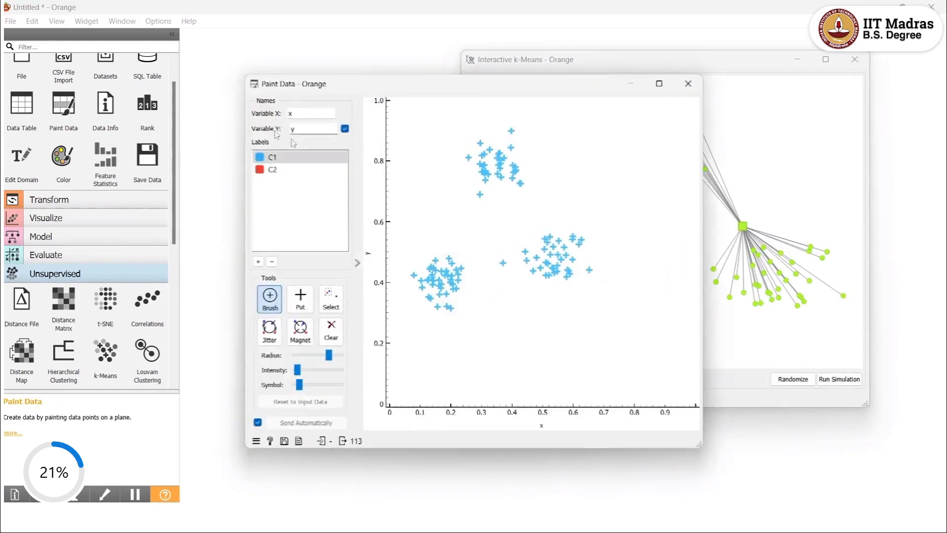
pyautogui.moveTo(495, 96); pyautogui.dragTo(249, 68)
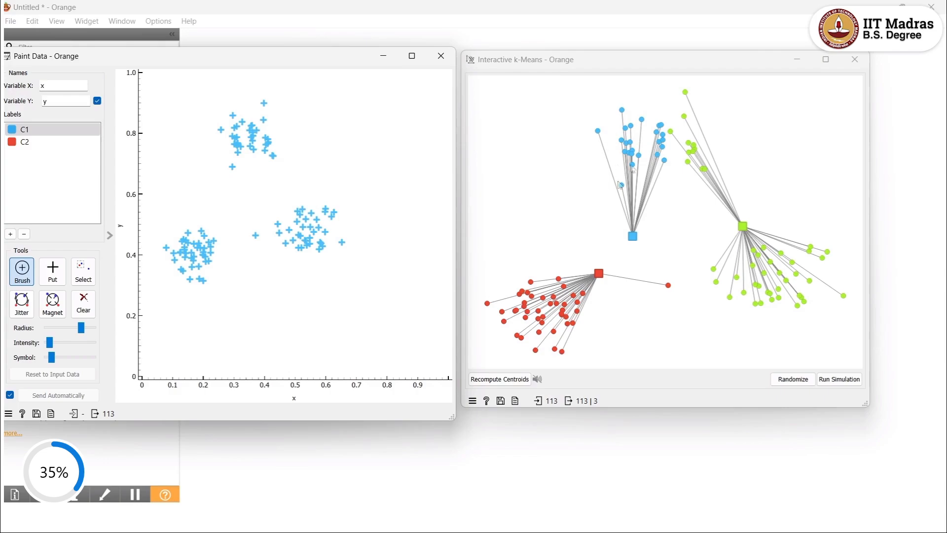
# Step through two k-means iterations, recomputing the centroids and reassigning membership each time.
pyautogui.click(511, 379)
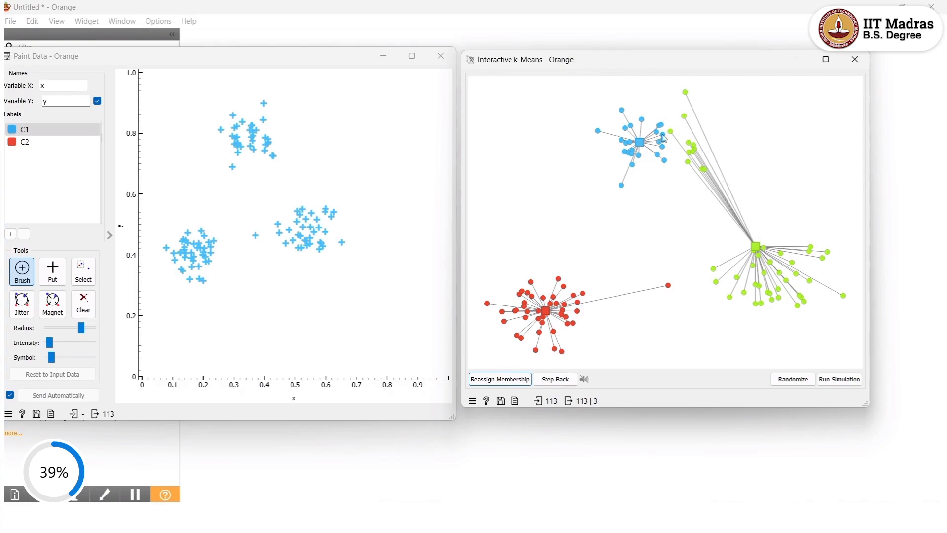
pyautogui.click(519, 379)
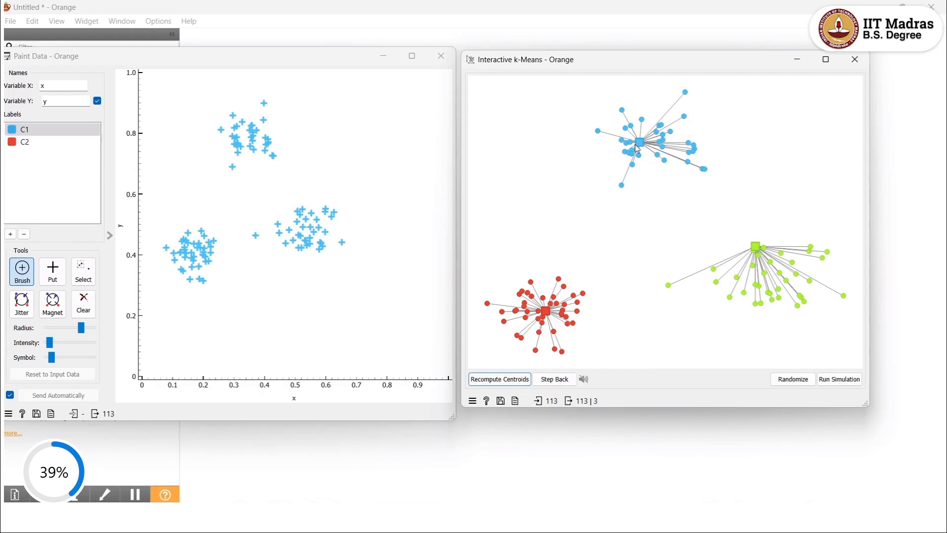
pyautogui.click(514, 384)
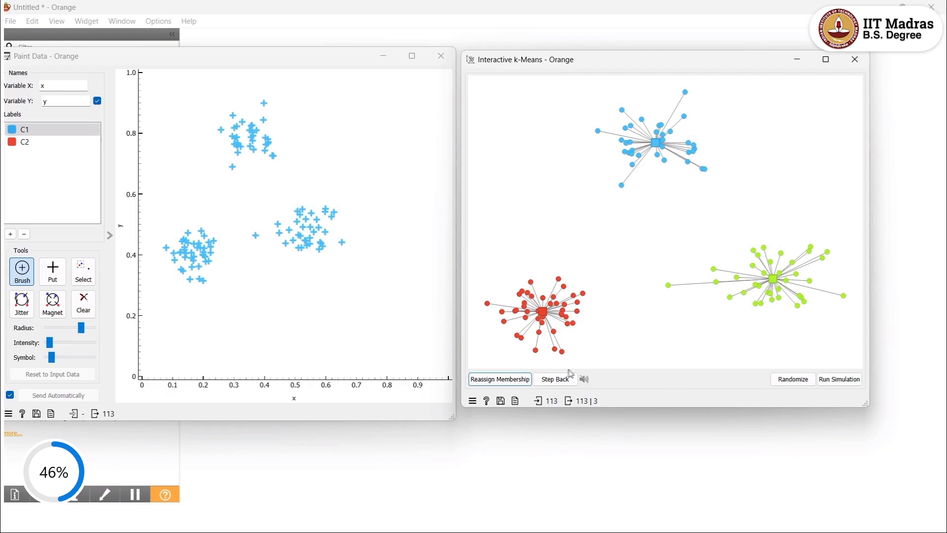
pyautogui.click(498, 380)
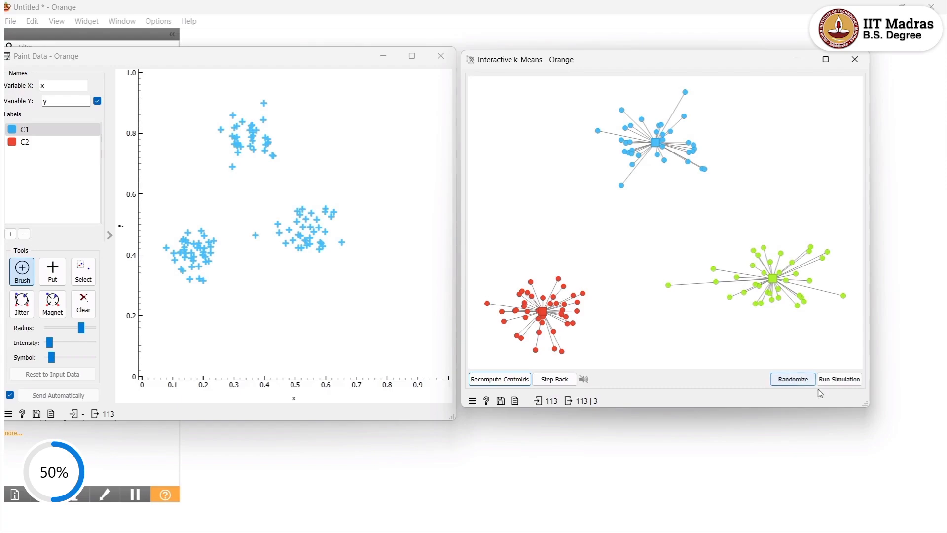
# Randomize the centroids, move the blue and red ones into the lower-left cluster, and place the green one between the other two clusters.
pyautogui.click(799, 383)
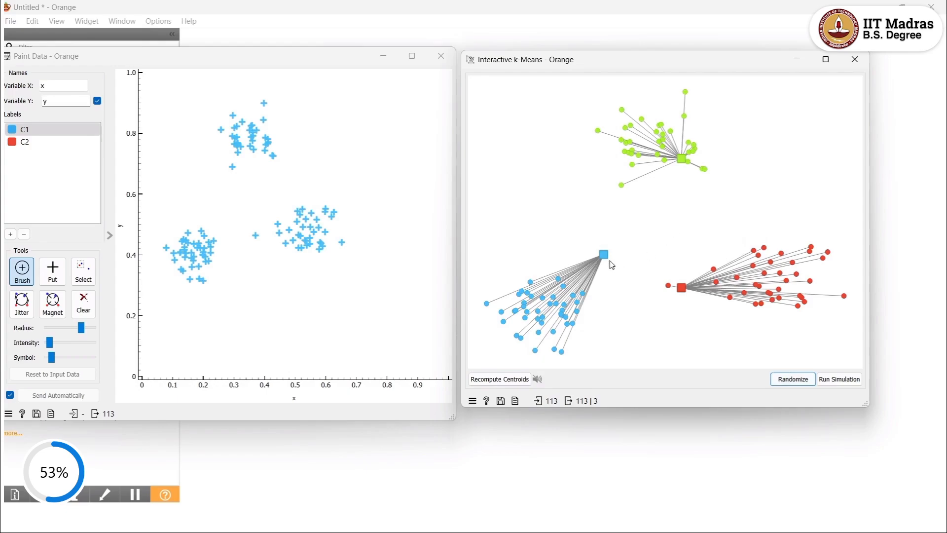
pyautogui.moveTo(605, 261); pyautogui.dragTo(535, 349)
pyautogui.moveTo(681, 288); pyautogui.dragTo(507, 314)
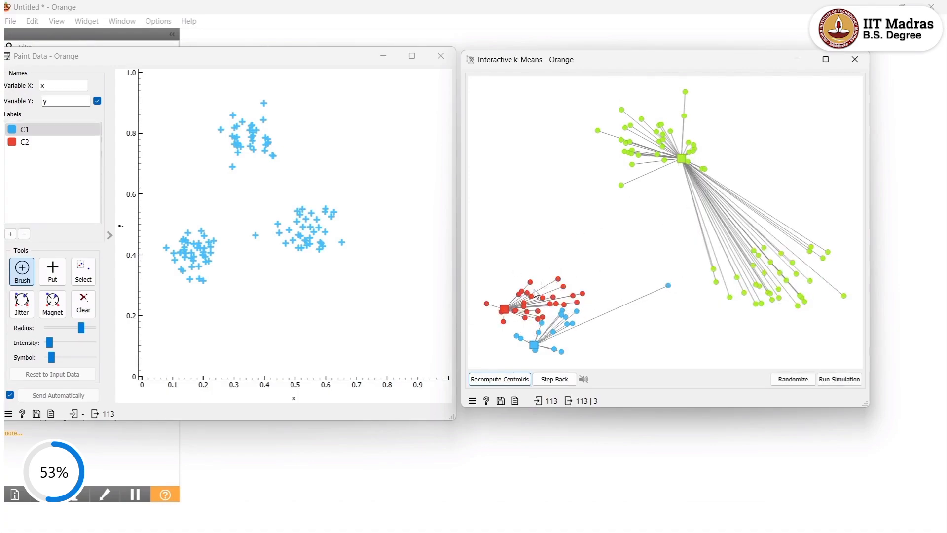
pyautogui.moveTo(682, 159); pyautogui.dragTo(736, 163)
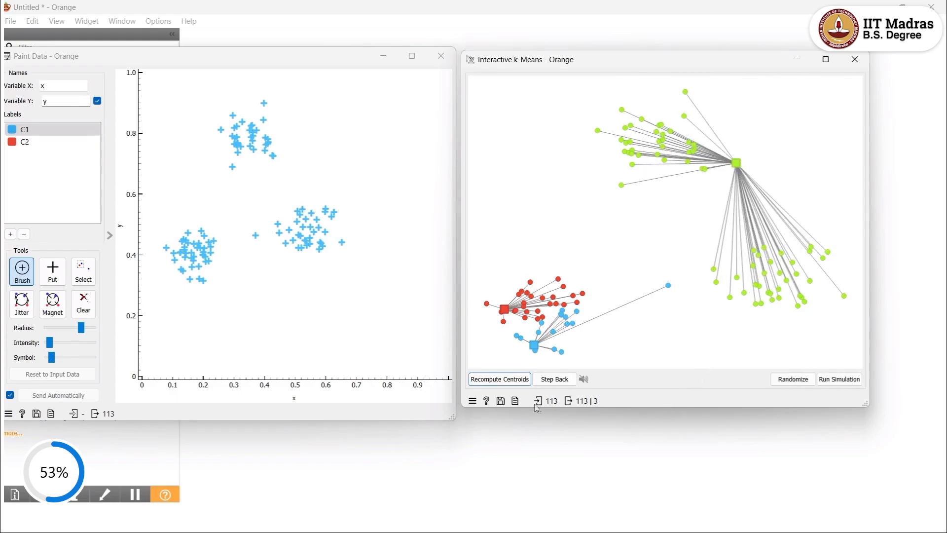
# Alternate recomputing centroids and reassigning membership from the poor start until the centroids settle.
pyautogui.click(500, 379)
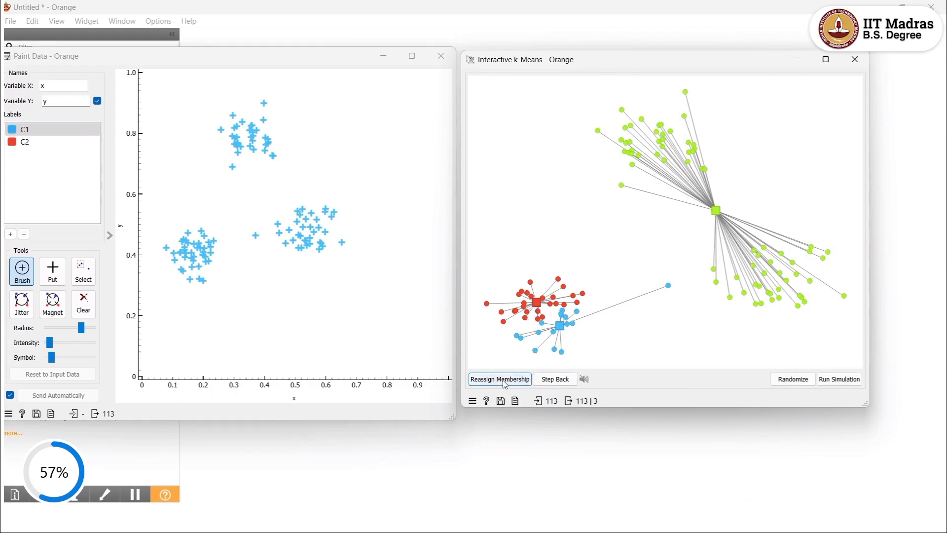
pyautogui.click(505, 384)
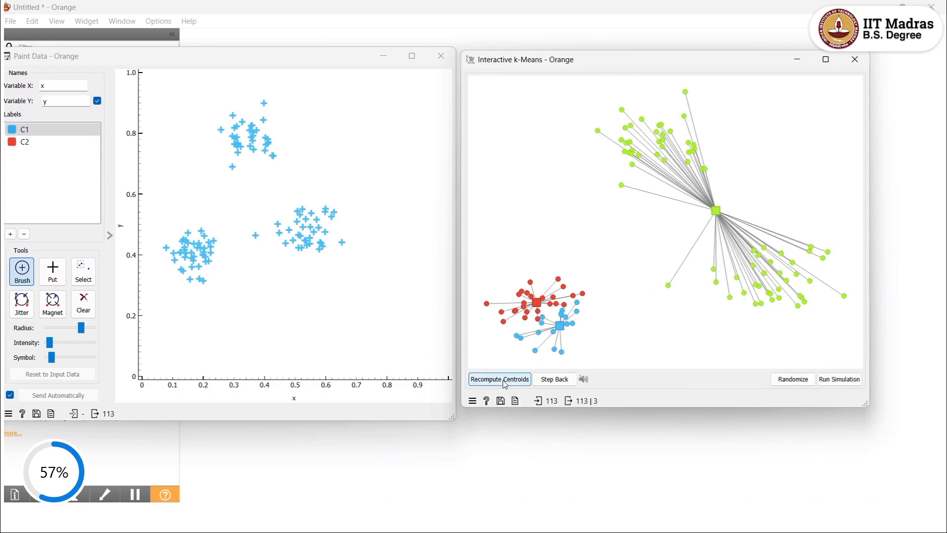
pyautogui.click(505, 384)
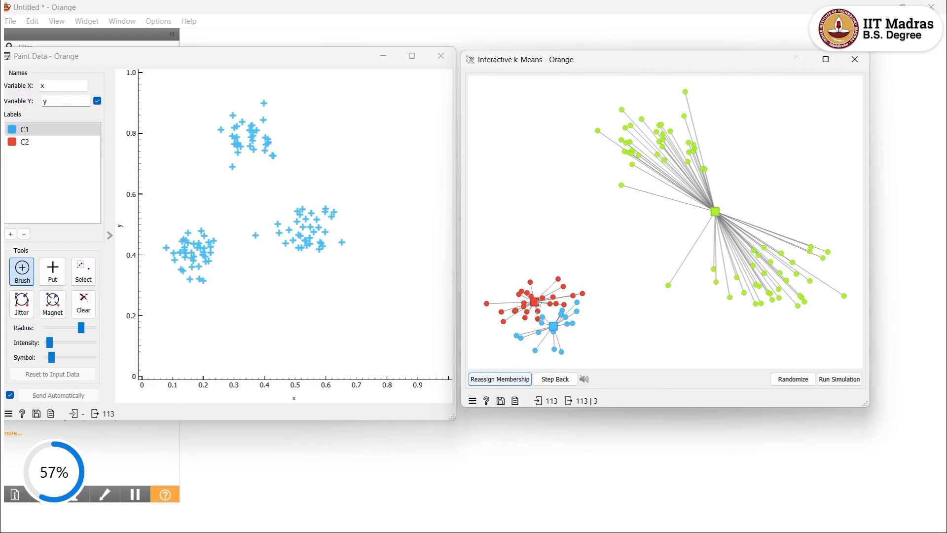
pyautogui.click(516, 380)
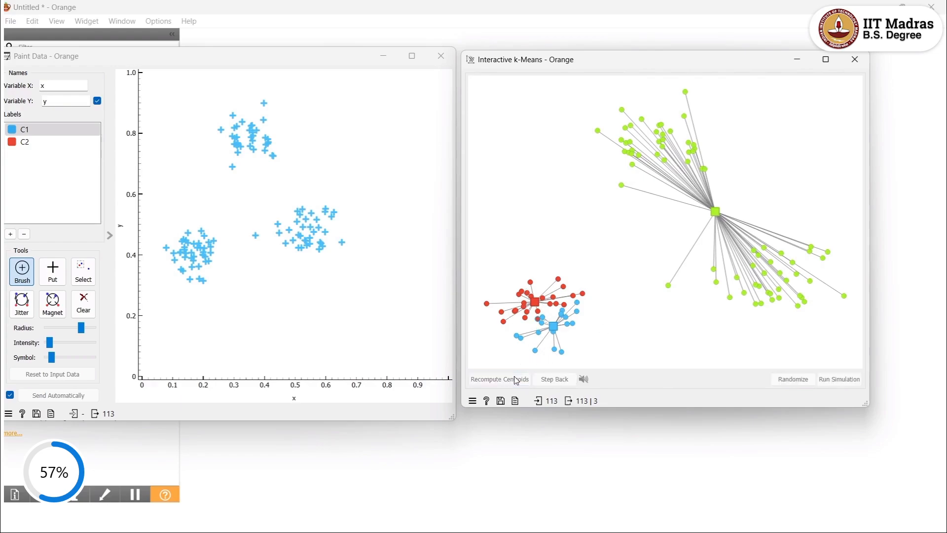
pyautogui.click(517, 381)
pyautogui.click(516, 380)
pyautogui.click(516, 380)
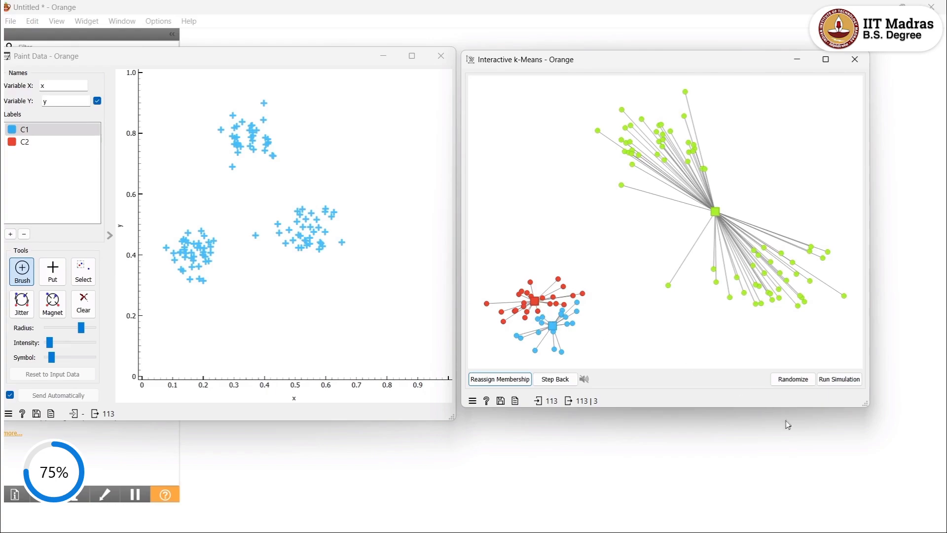
# Randomize the centroids again and move each one to the outer edge of a different cluster.
pyautogui.click(791, 381)
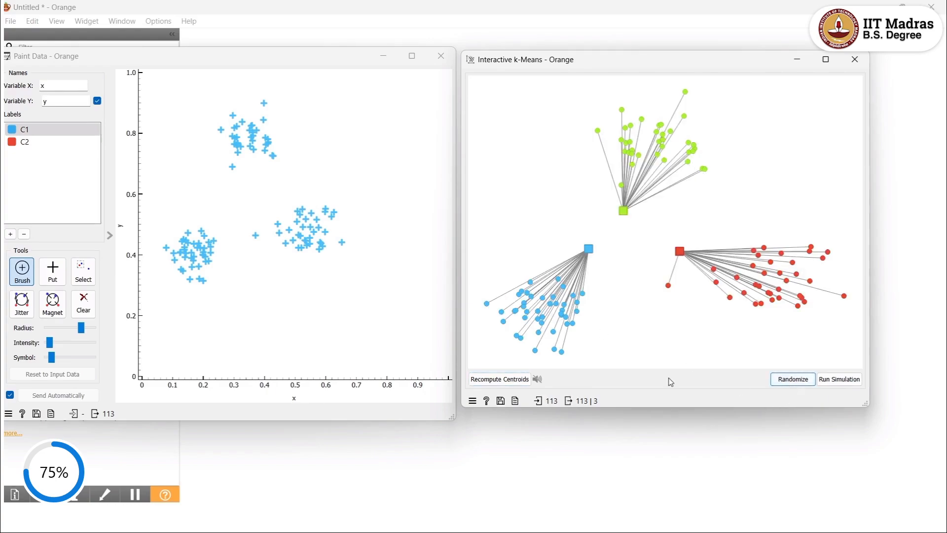
pyautogui.moveTo(589, 248); pyautogui.dragTo(517, 336)
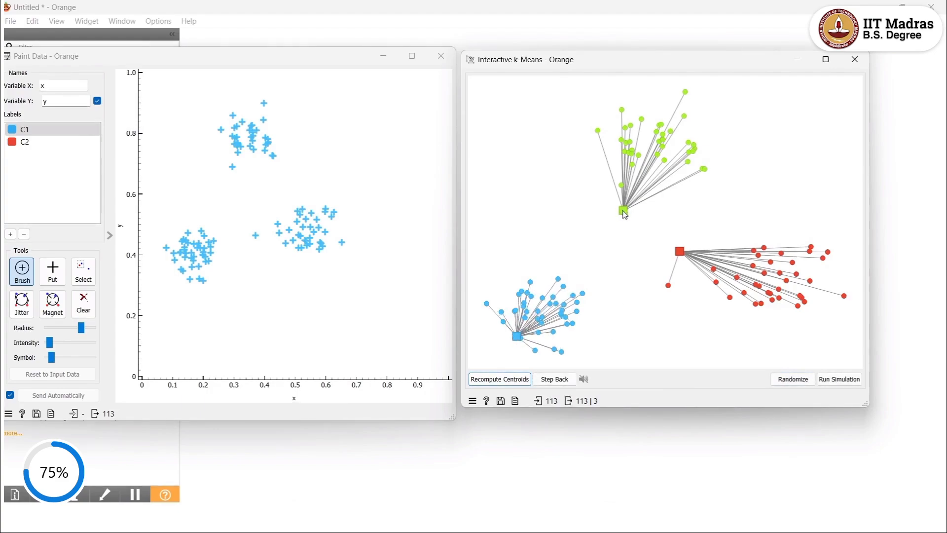
pyautogui.moveTo(623, 212); pyautogui.dragTo(684, 90)
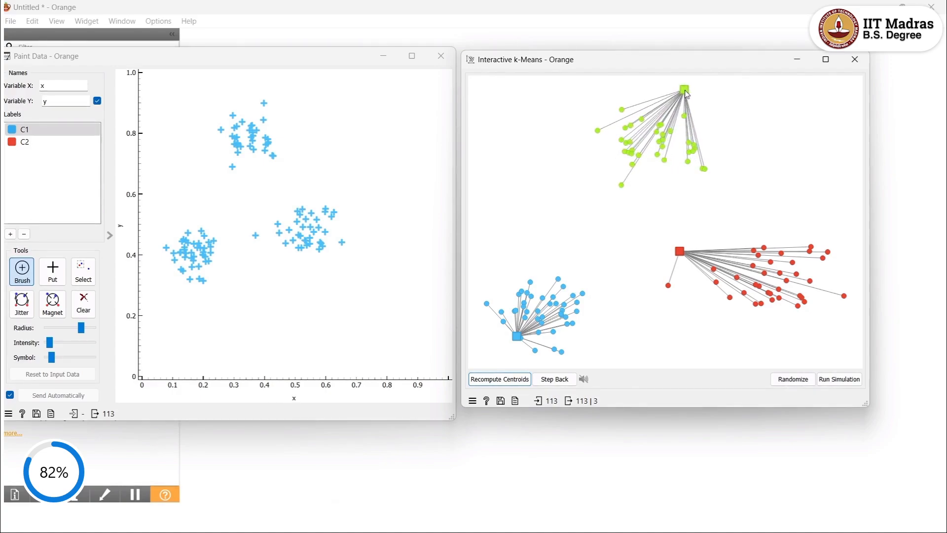
pyautogui.moveTo(681, 253); pyautogui.dragTo(845, 298)
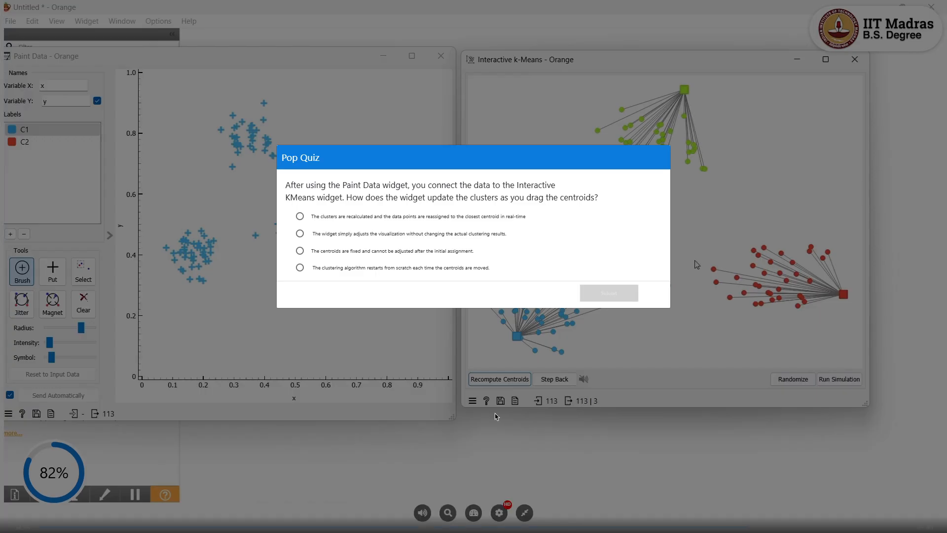
pyautogui.click(414, 218)
pyautogui.click(609, 293)
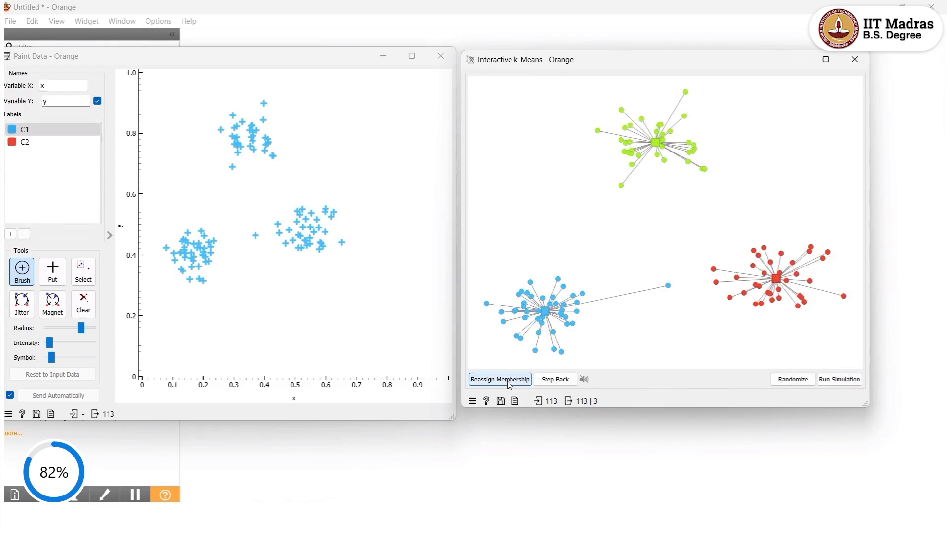
# Reassign membership, recompute the centroids, and reassign membership again for the well-separated starting positions.
pyautogui.click(500, 379)
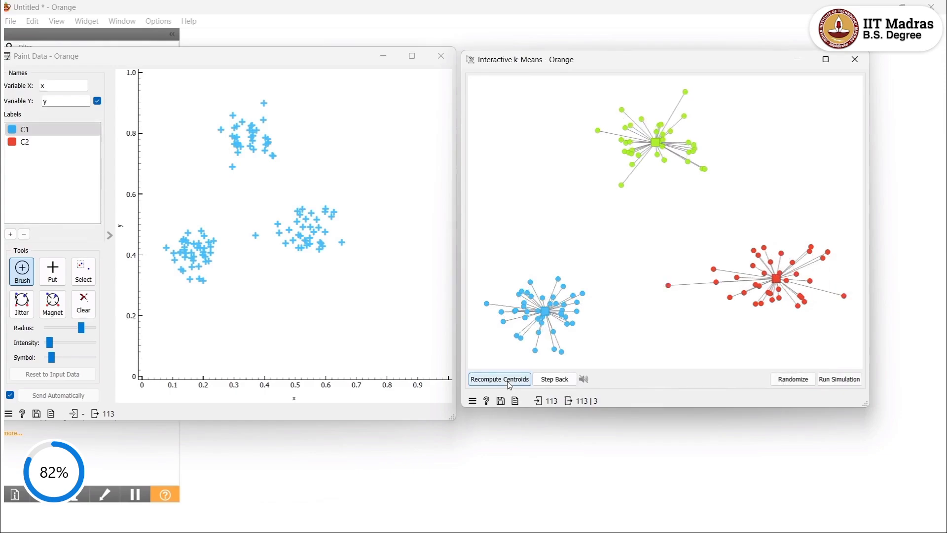
pyautogui.click(510, 384)
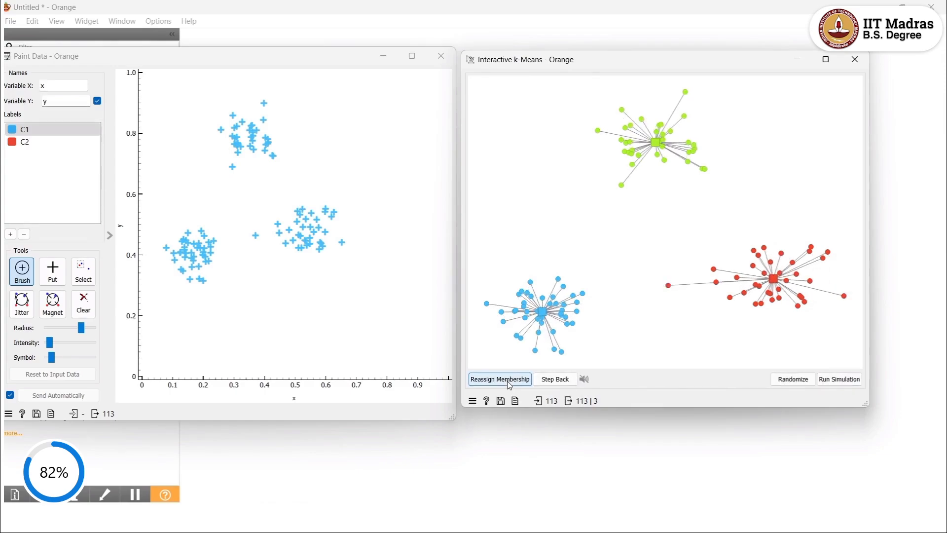
pyautogui.click(509, 383)
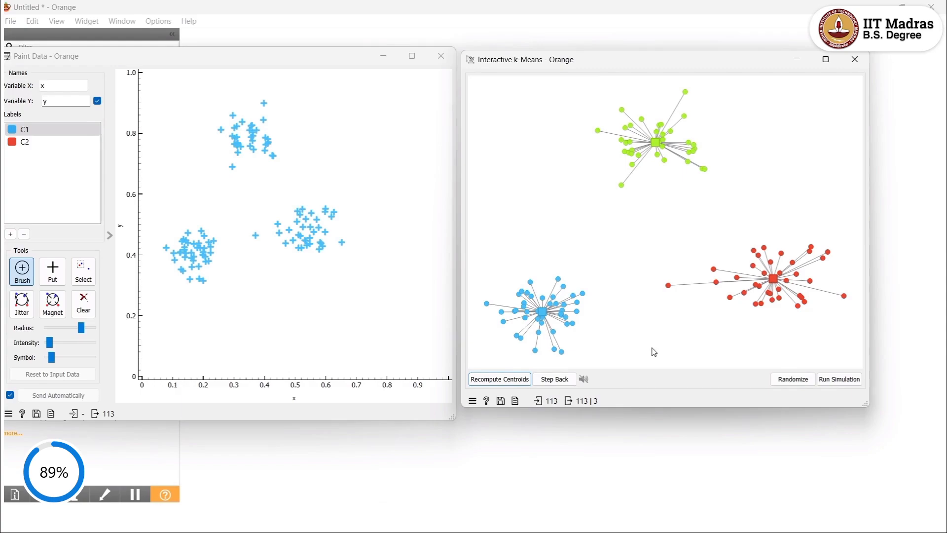
# Randomize the centroids and run the k-means simulation, stop it, and run it again from a new random start.
pyautogui.click(795, 381)
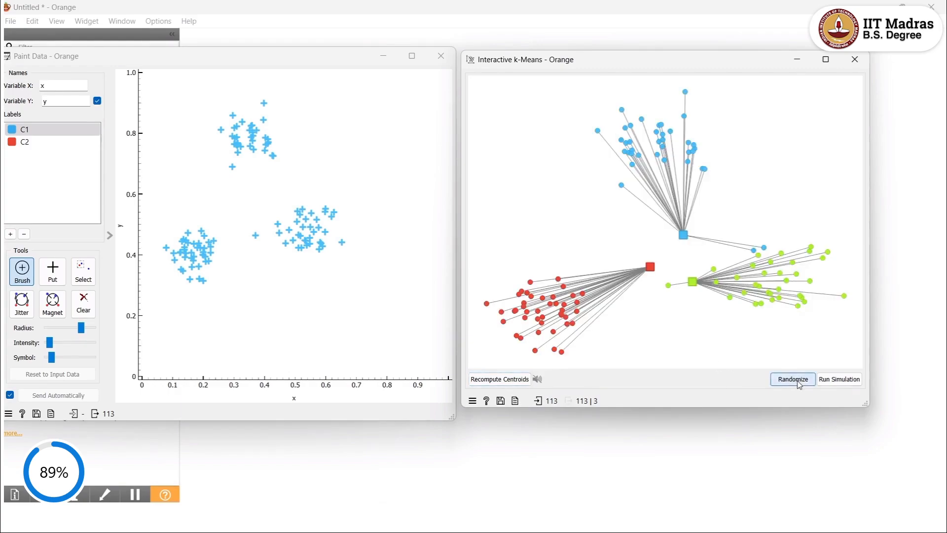
pyautogui.click(856, 381)
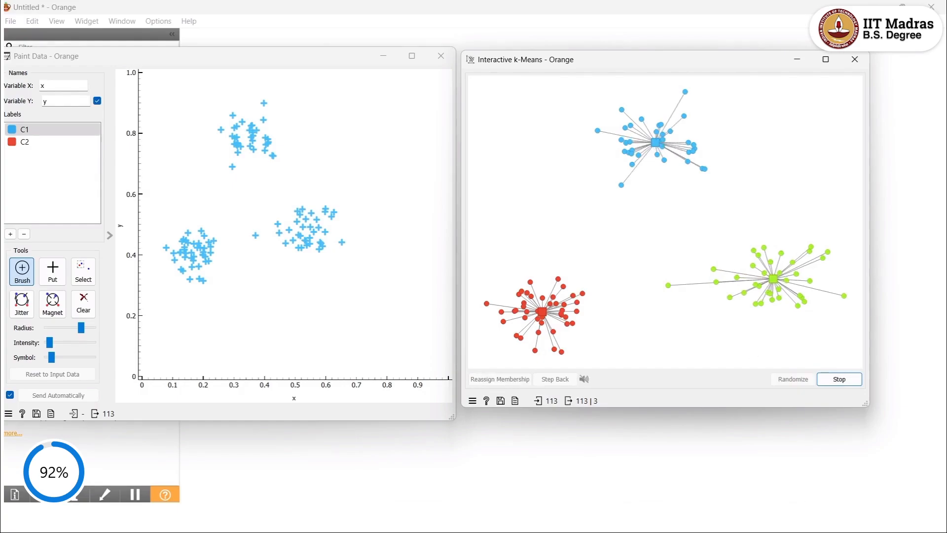
pyautogui.click(844, 383)
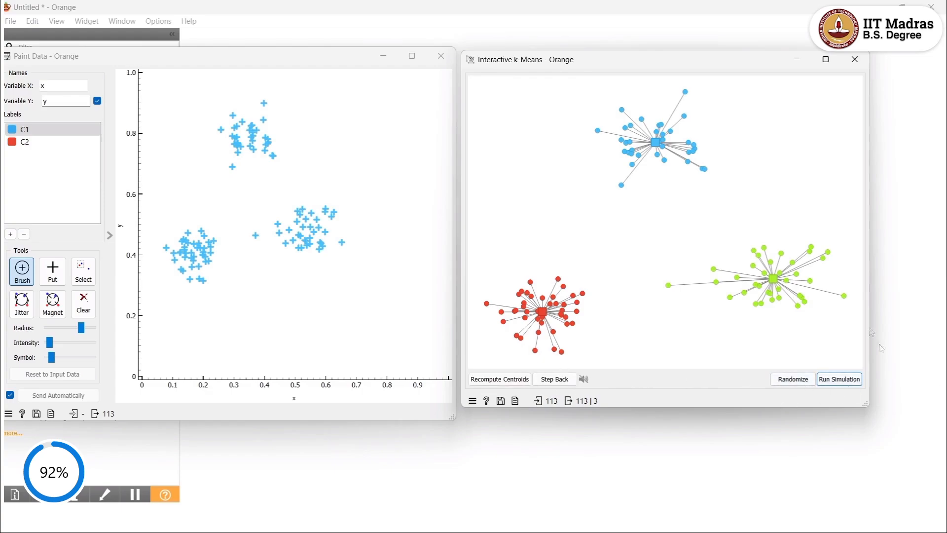
pyautogui.click(805, 383)
pyautogui.click(843, 382)
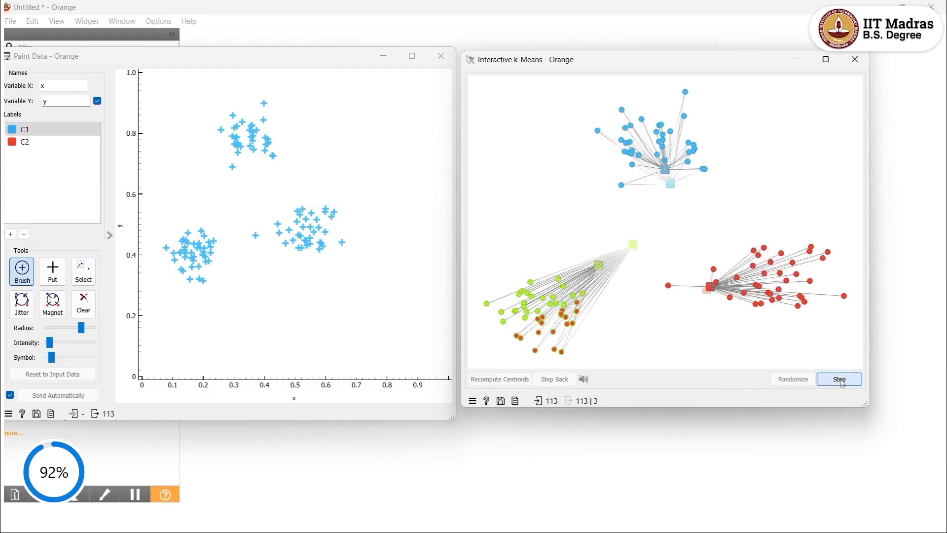